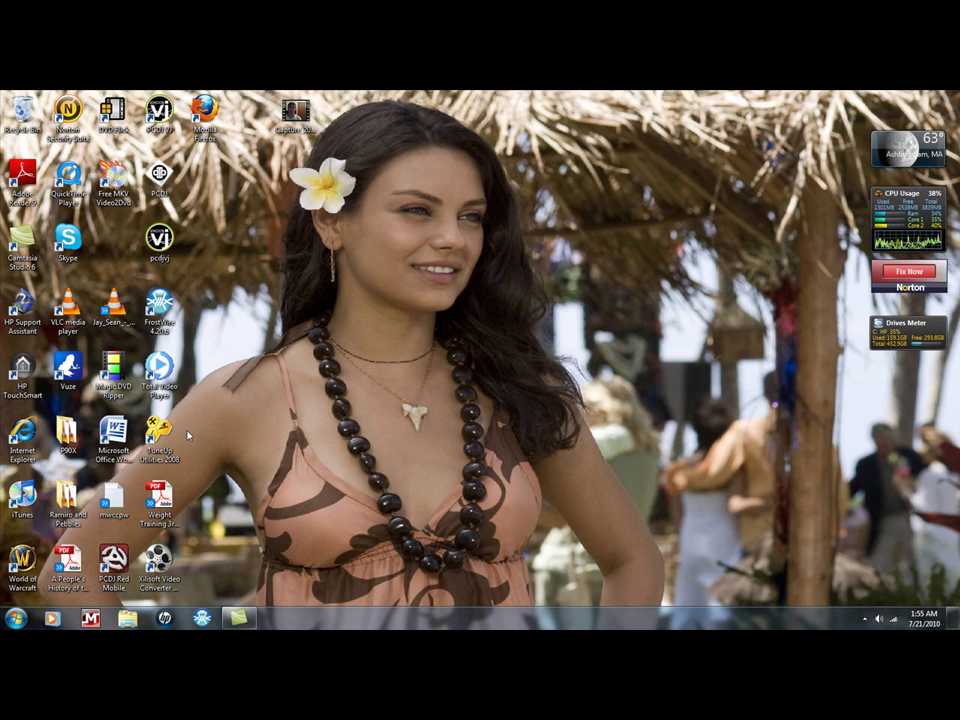
Look over the sound and network tray icon menus, then dismiss them.
right_click(881, 620)
right_click(868, 623)
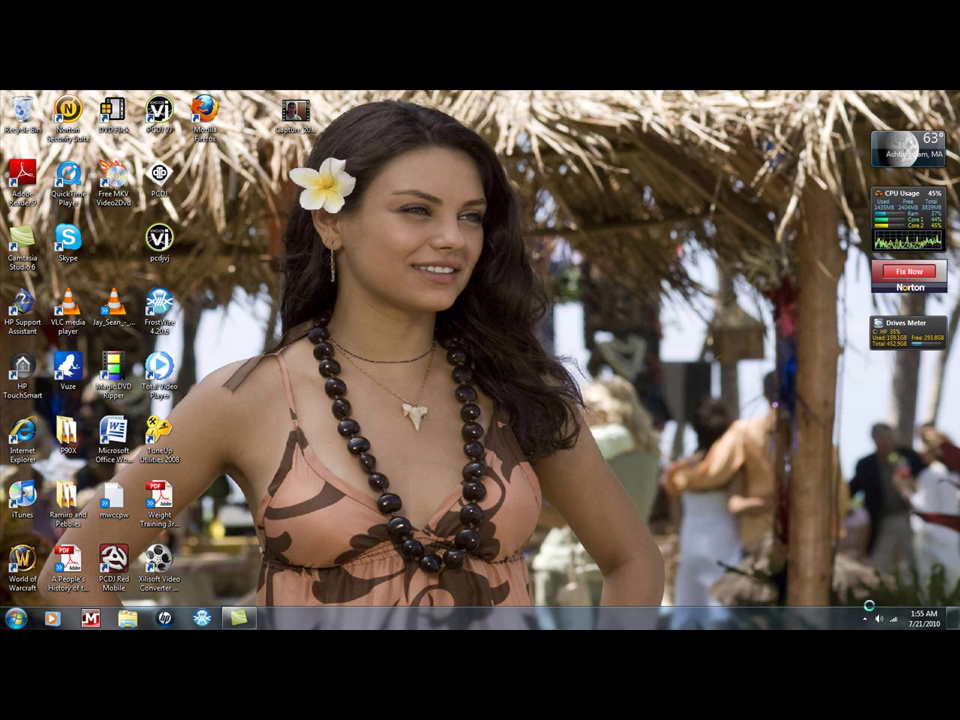
right_click(869, 622)
left_click(712, 524)
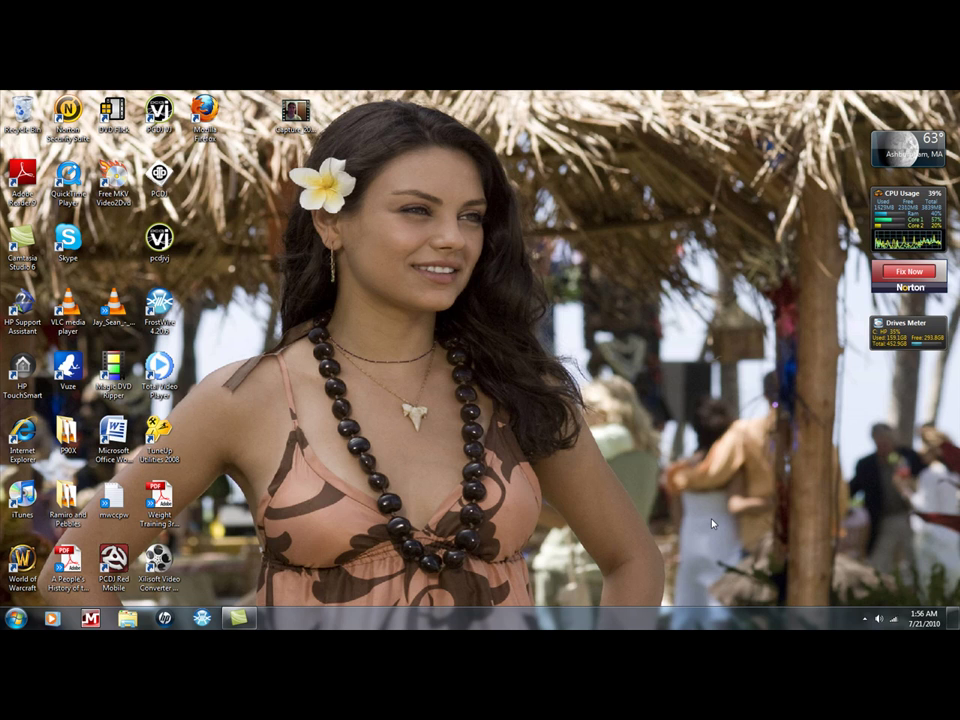
Run NCPA.CPL from the Start menu search to open Network Connections.
left_click(16, 618)
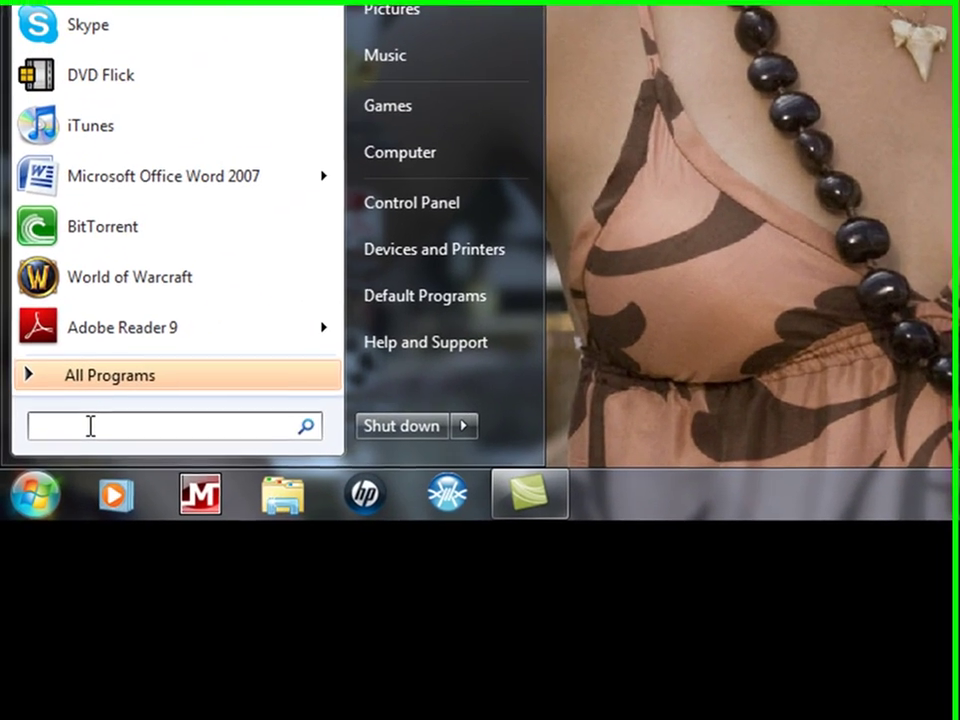
type("NX")
key("BackSpace")
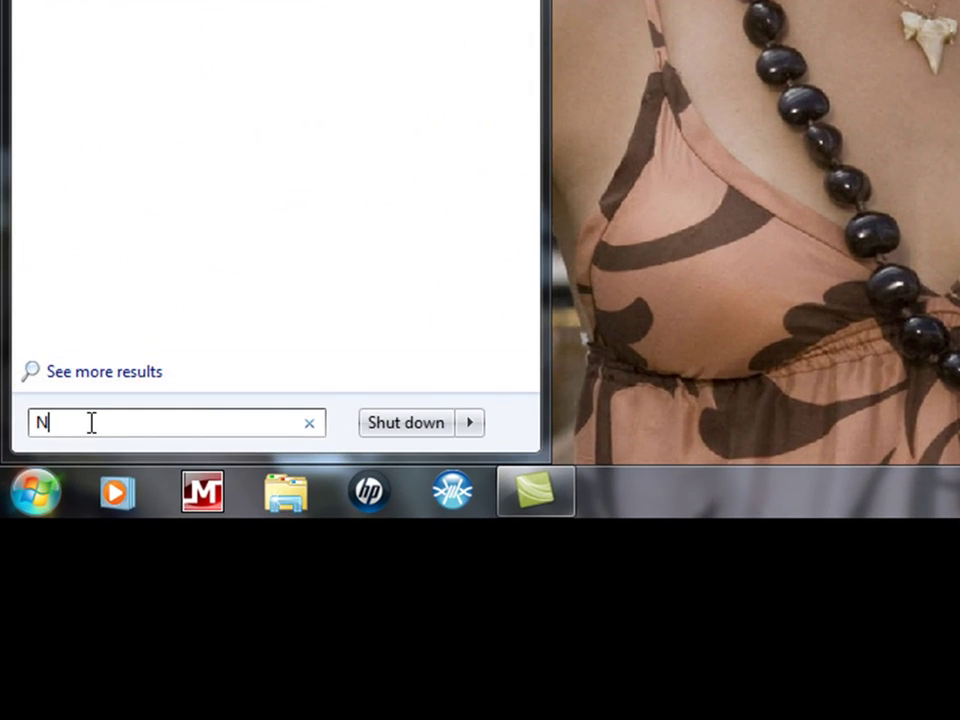
type("CP")
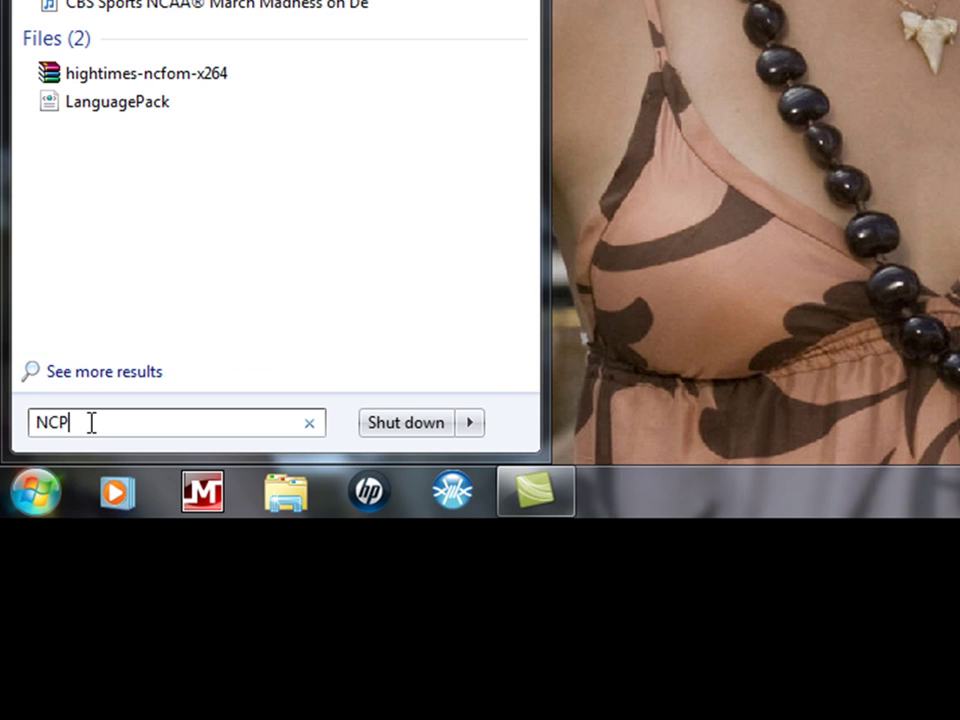
type("A.")
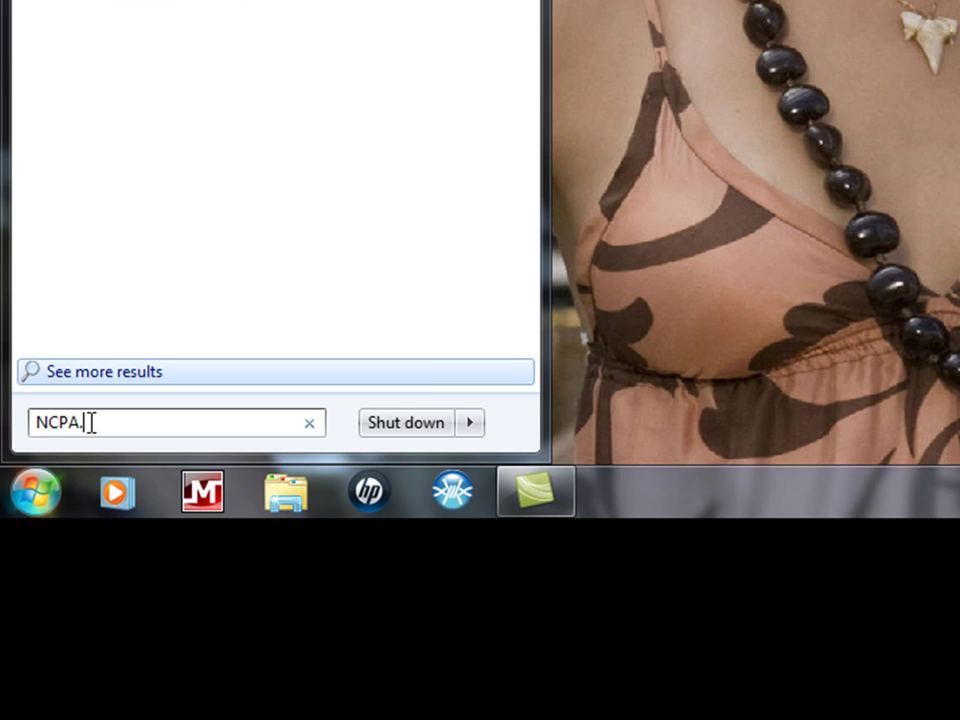
type("CPL")
key("Return")
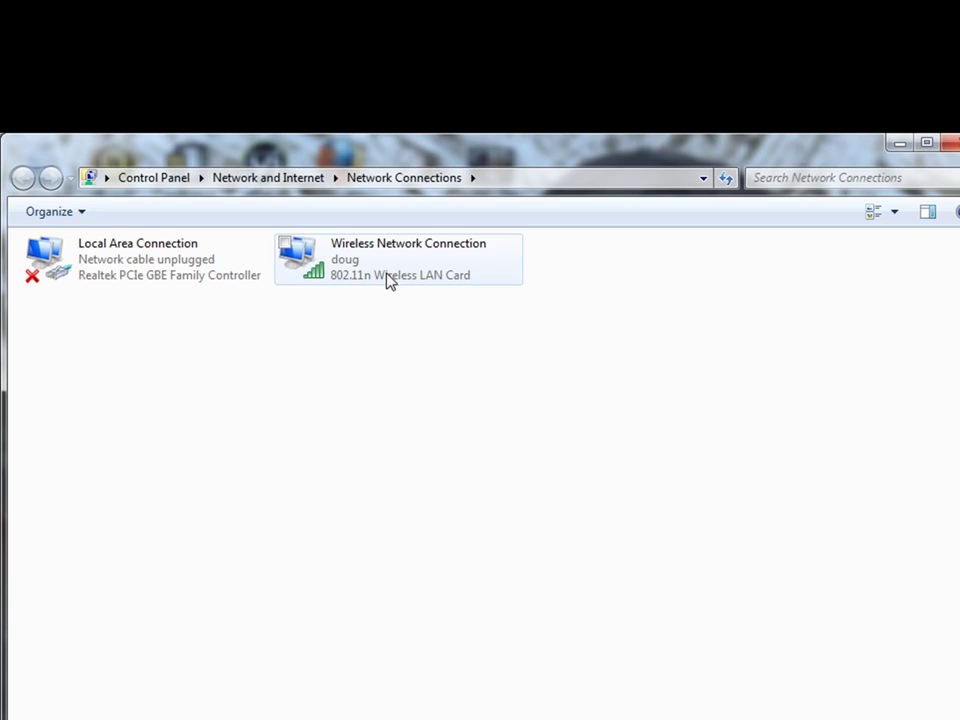
Refresh the connections list, open Wireless Network Connection properties and select TCP/IPv4.
right_click(387, 274)
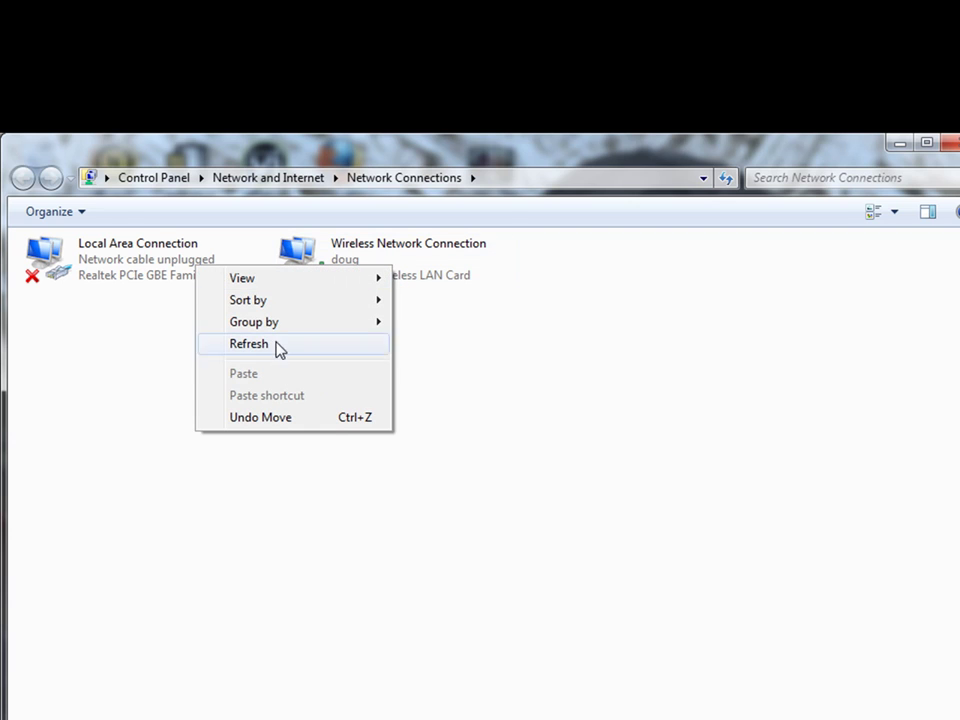
left_click(276, 345)
right_click(443, 258)
left_click(422, 253)
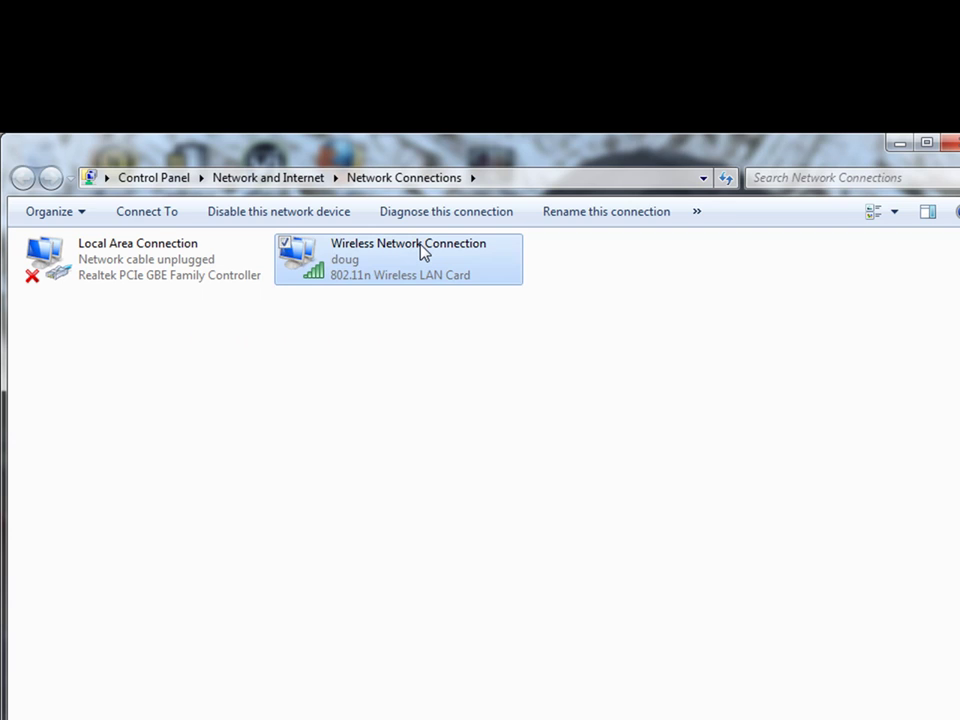
right_click(422, 250)
left_click(259, 458)
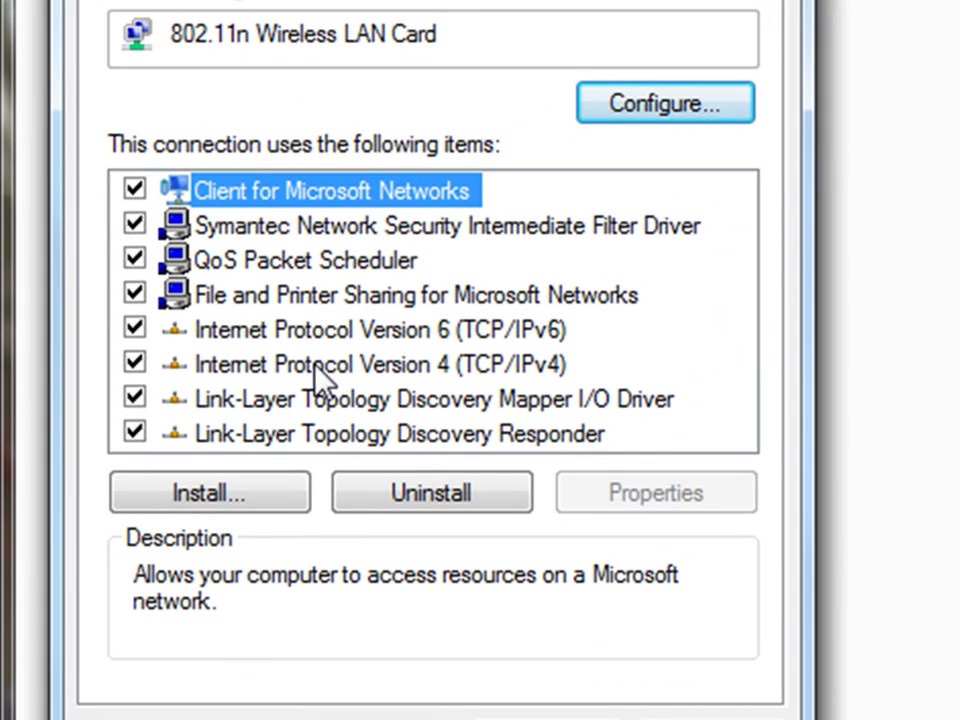
left_click(416, 366)
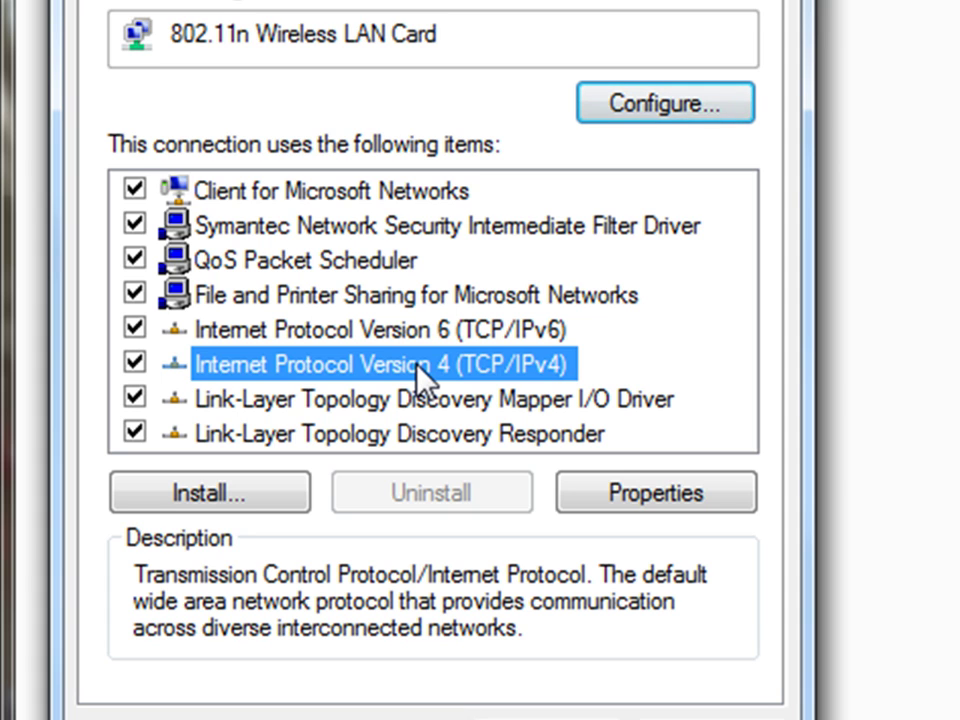
Set the manual preferred IPv4 DNS server to 208.67.222.222, then save and close.
left_click(662, 502)
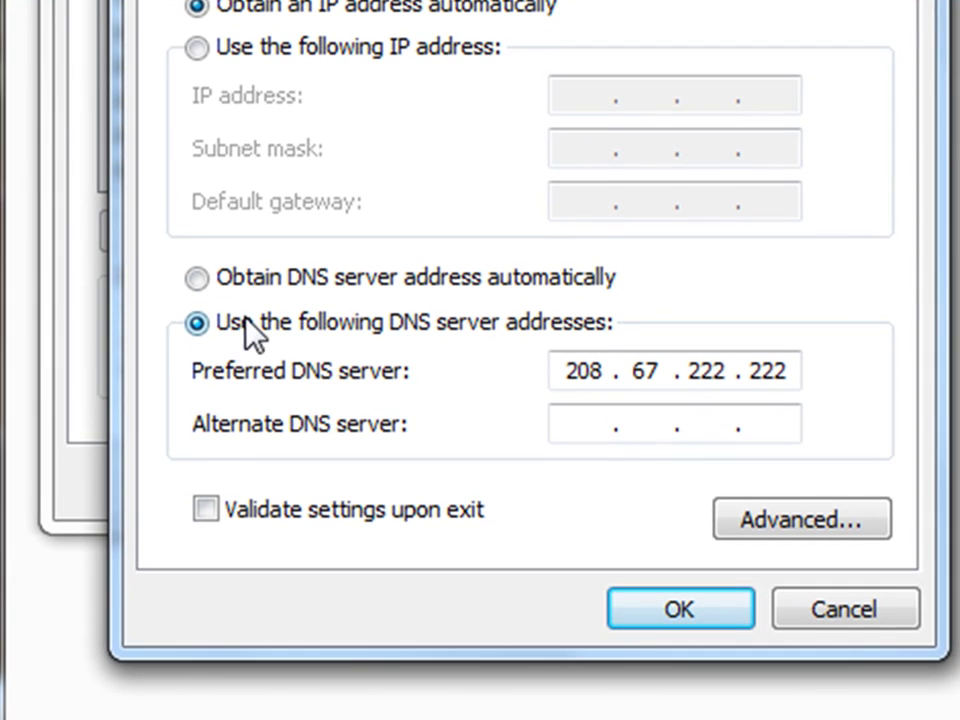
left_click(198, 279)
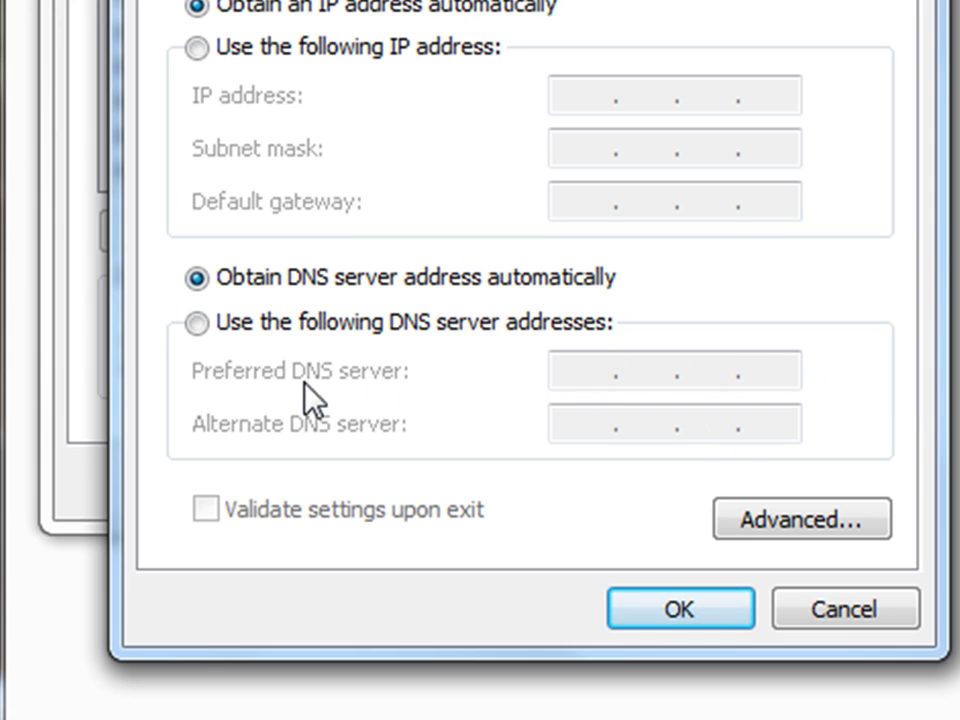
left_click(195, 320)
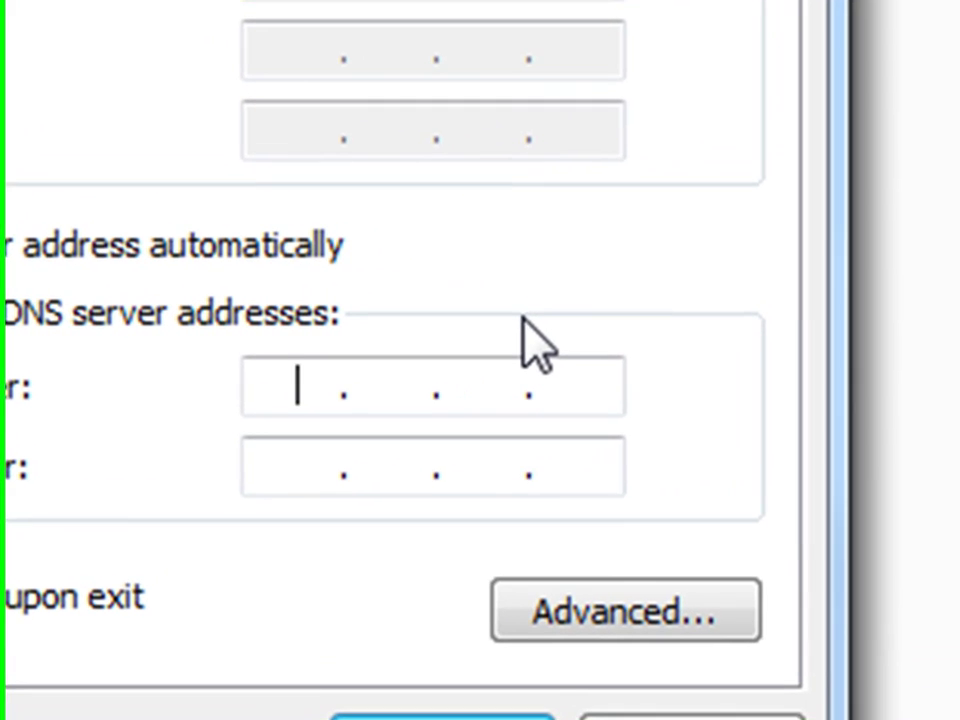
type("2")
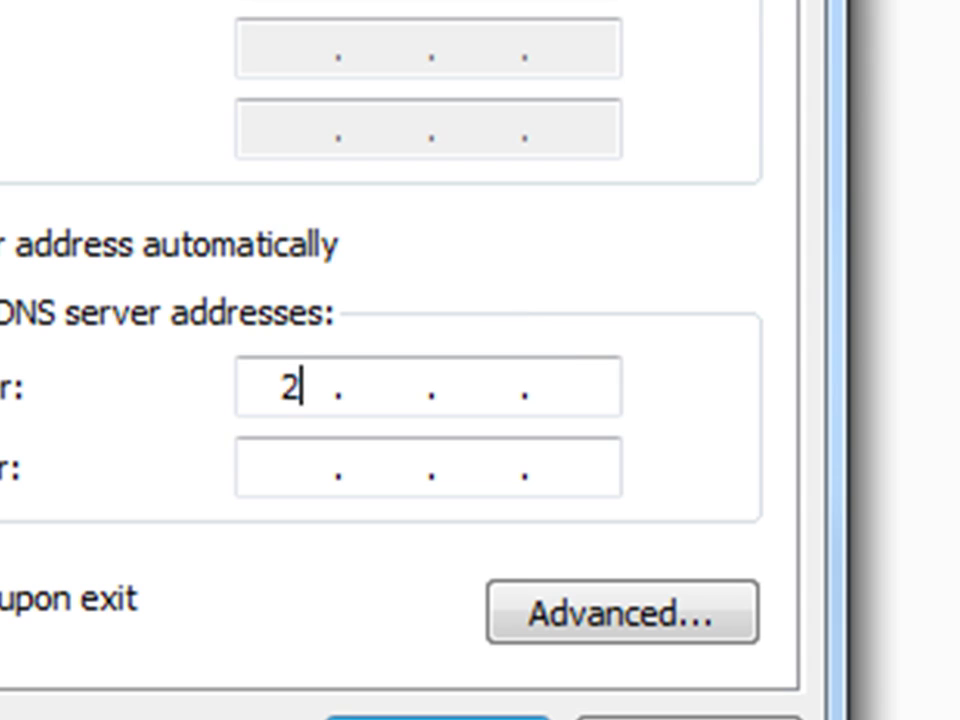
type("08 . ")
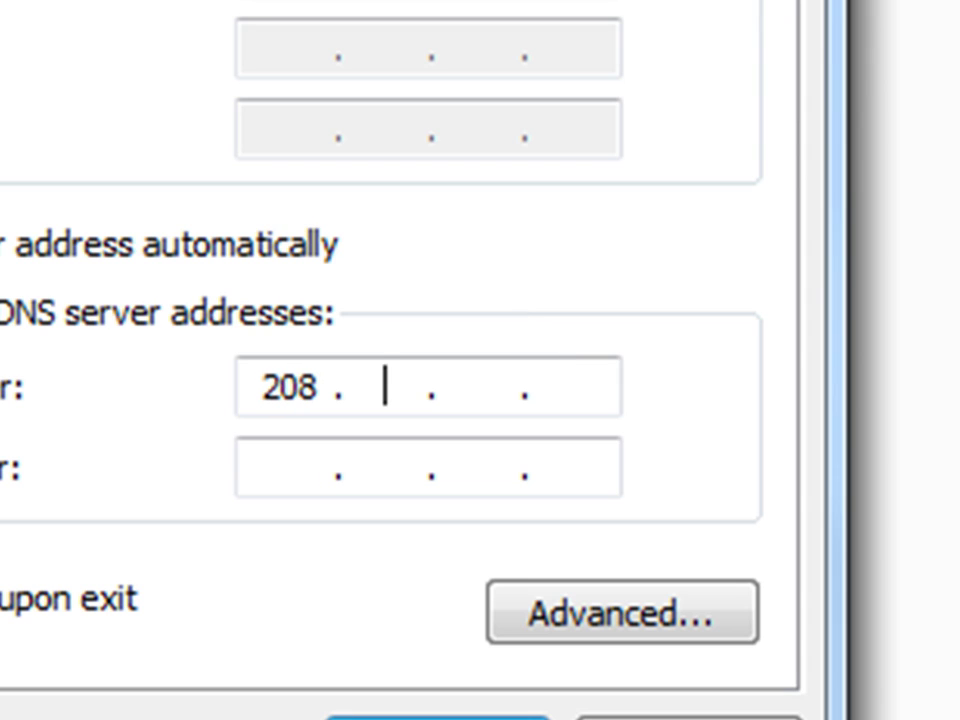
type("67 . ")
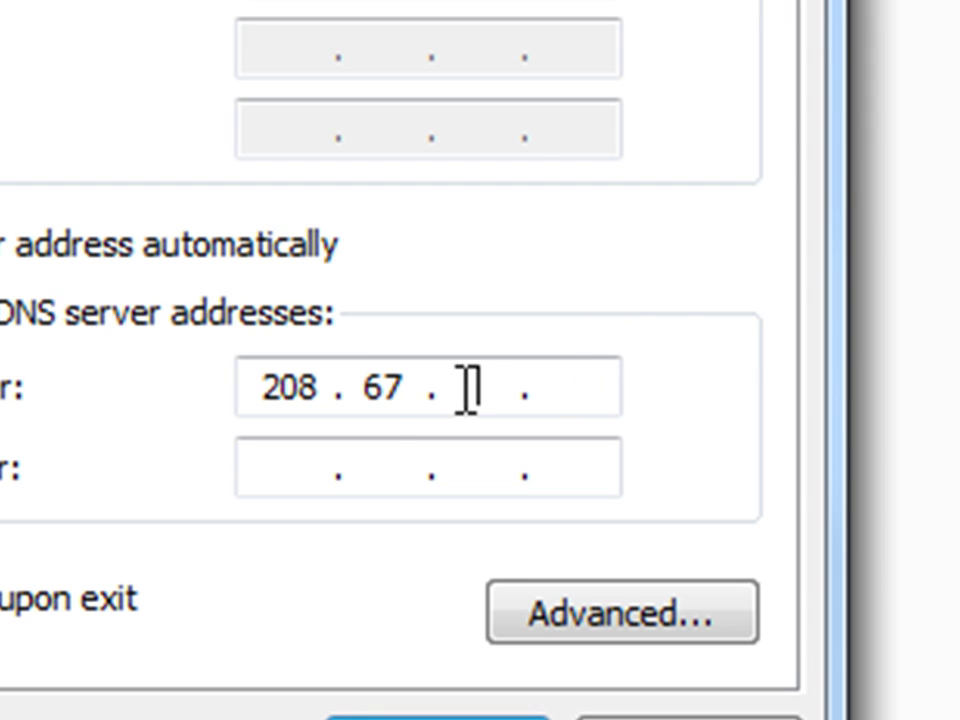
type("222 . ")
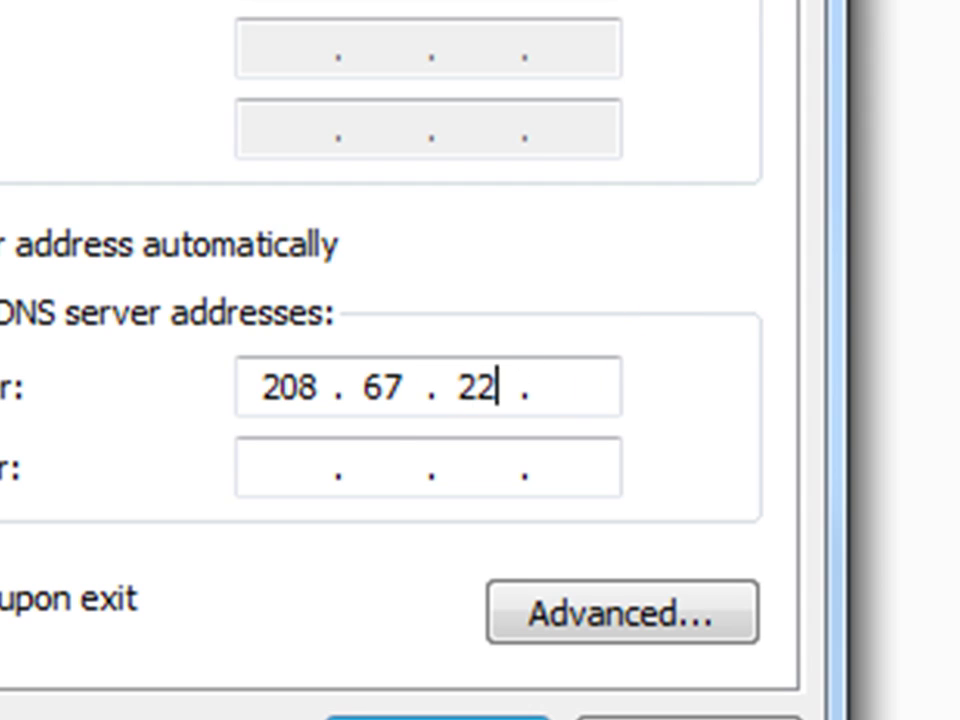
type("222")
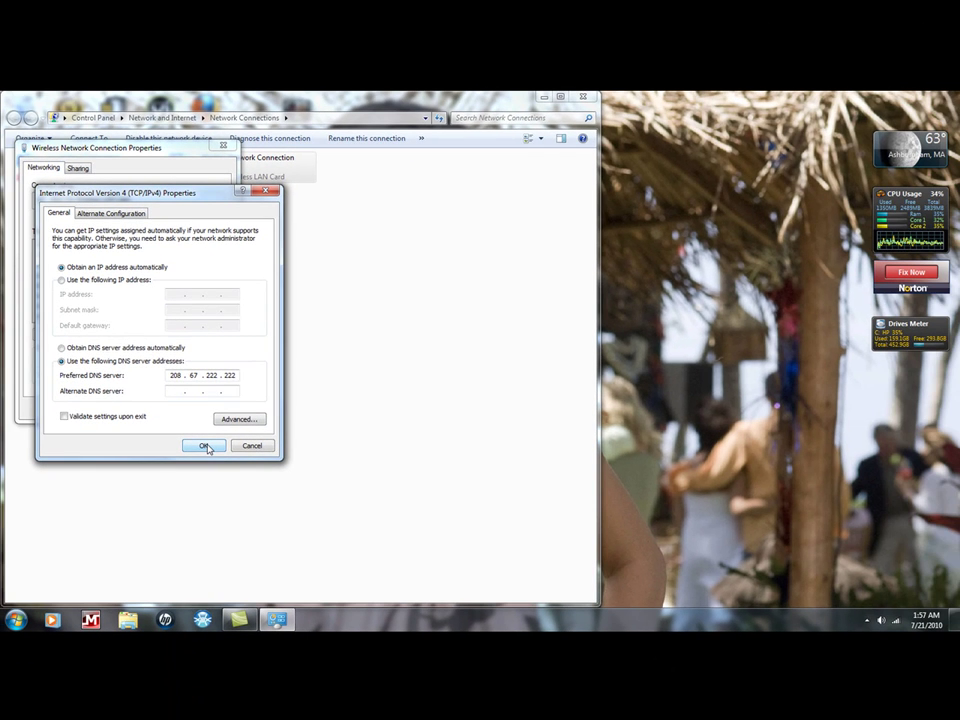
left_click(205, 446)
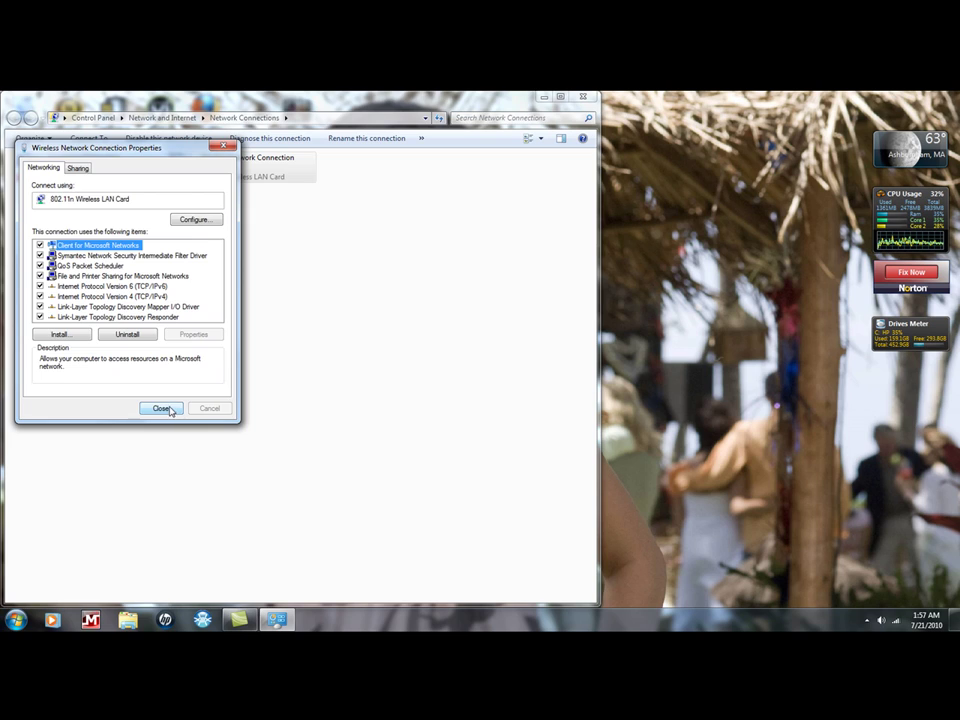
left_click(169, 409)
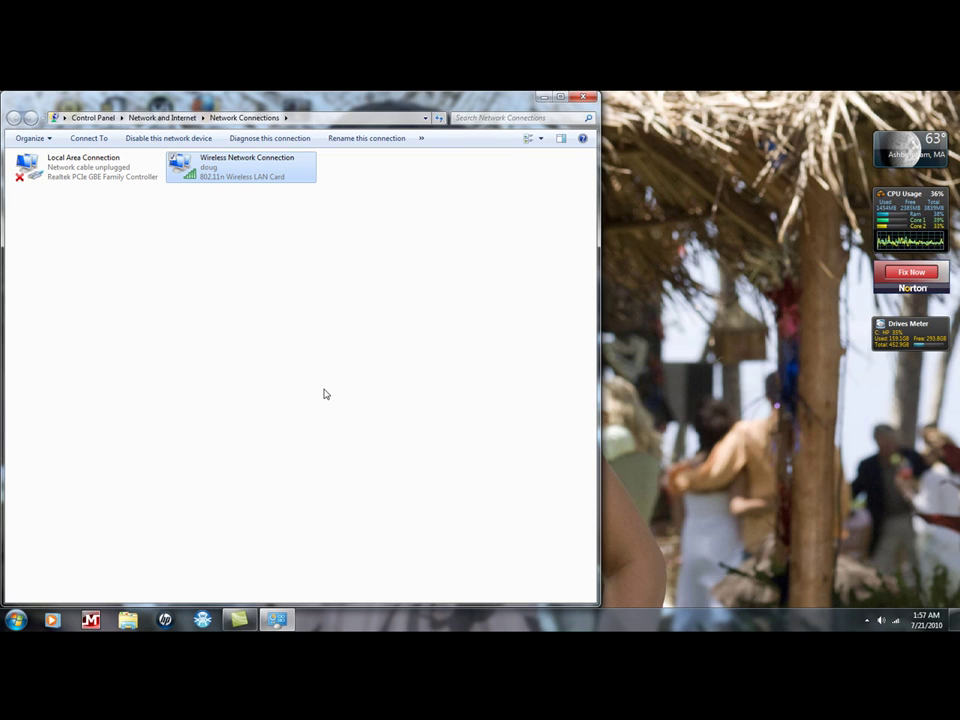
Reopen the TCP/IPv4 properties of the Wireless Network Connection.
mouse_move(278, 620)
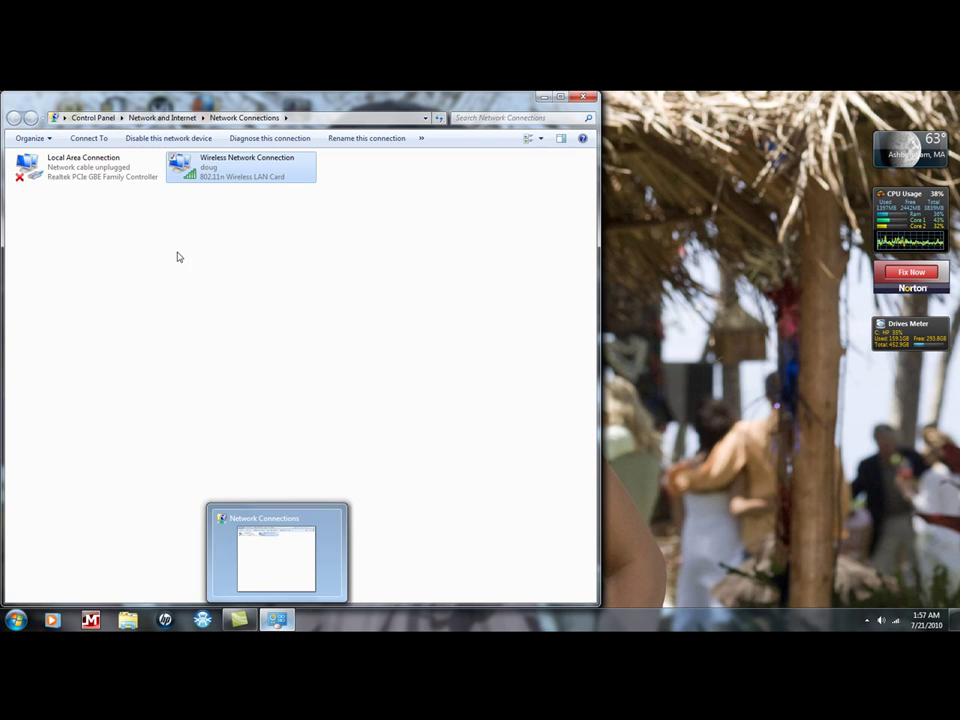
right_click(224, 177)
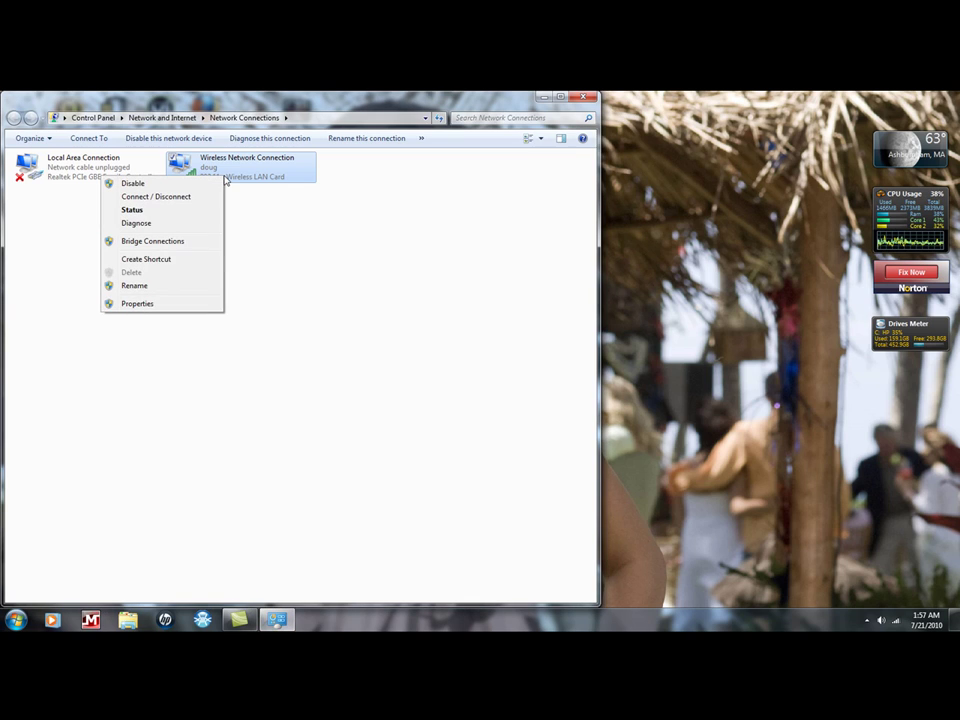
left_click(136, 303)
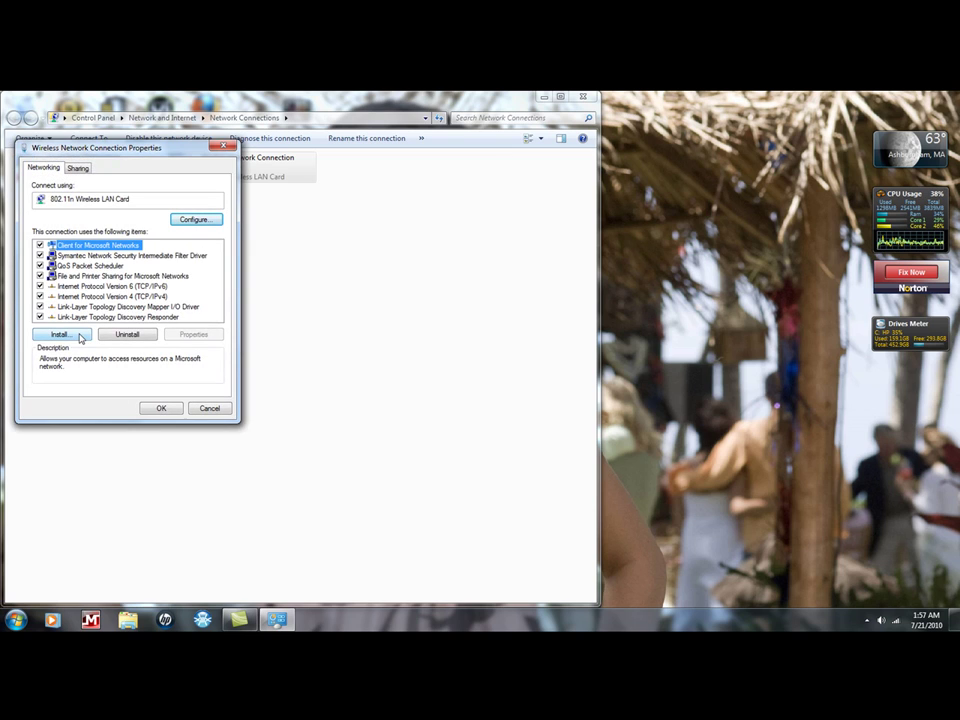
left_click(90, 297)
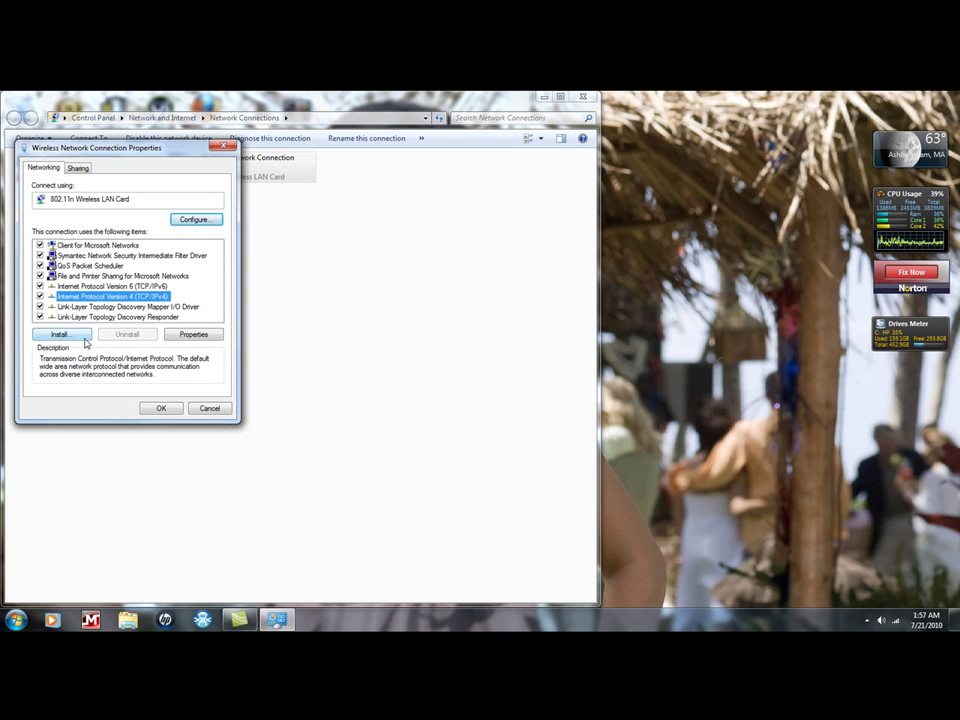
left_click(188, 334)
Enter 208.67.220.220 as the alternate DNS server, then save and close.
left_click(203, 390)
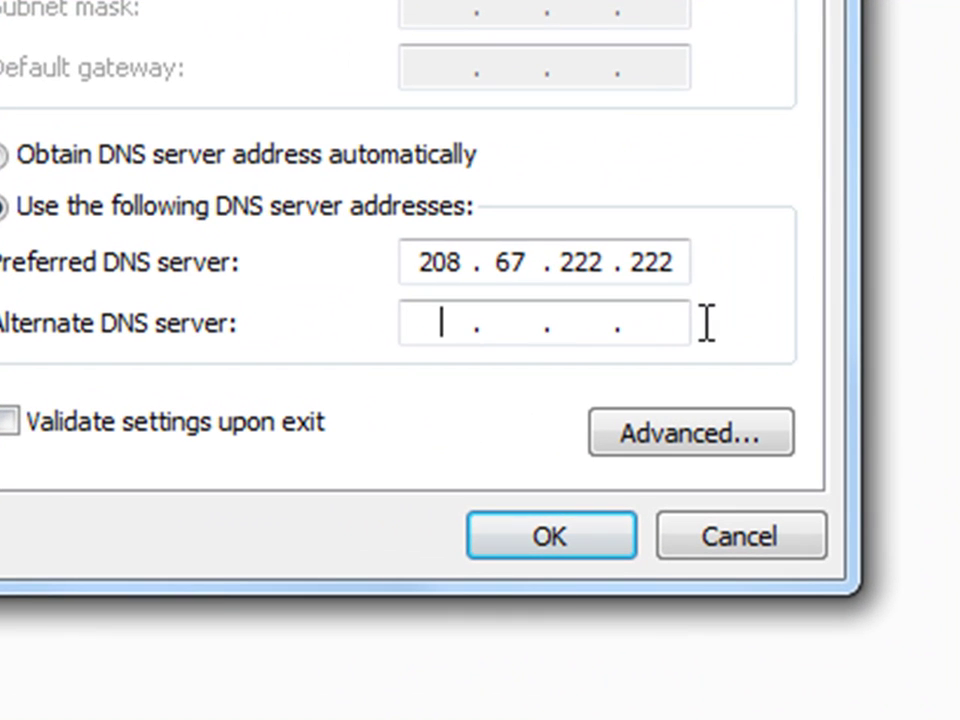
type("208 . ")
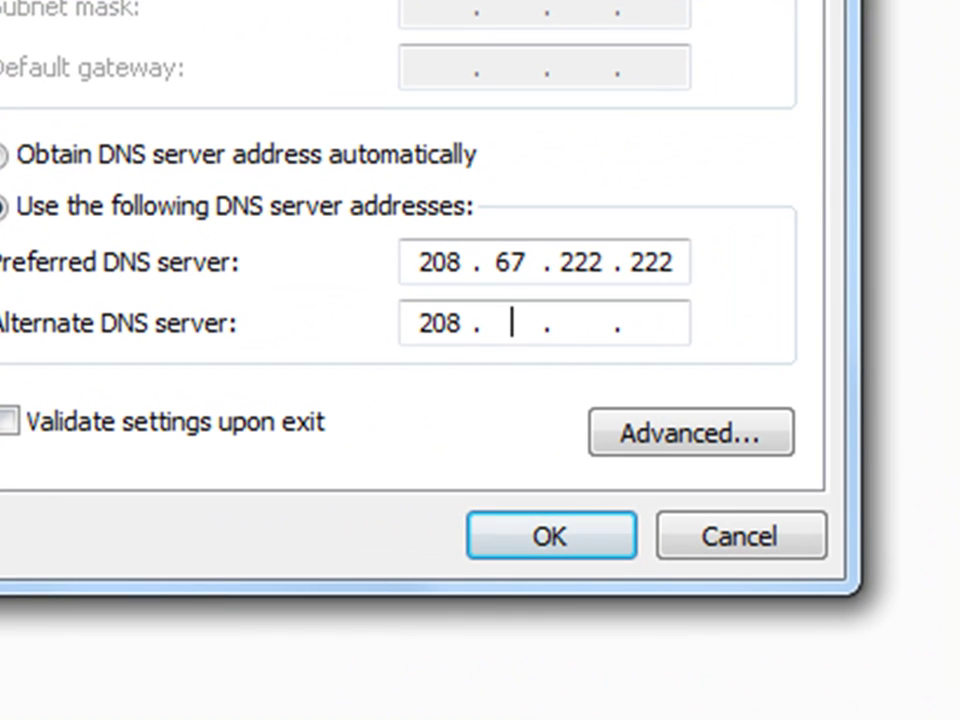
type("67")
left_click(590, 322)
type("220 . ")
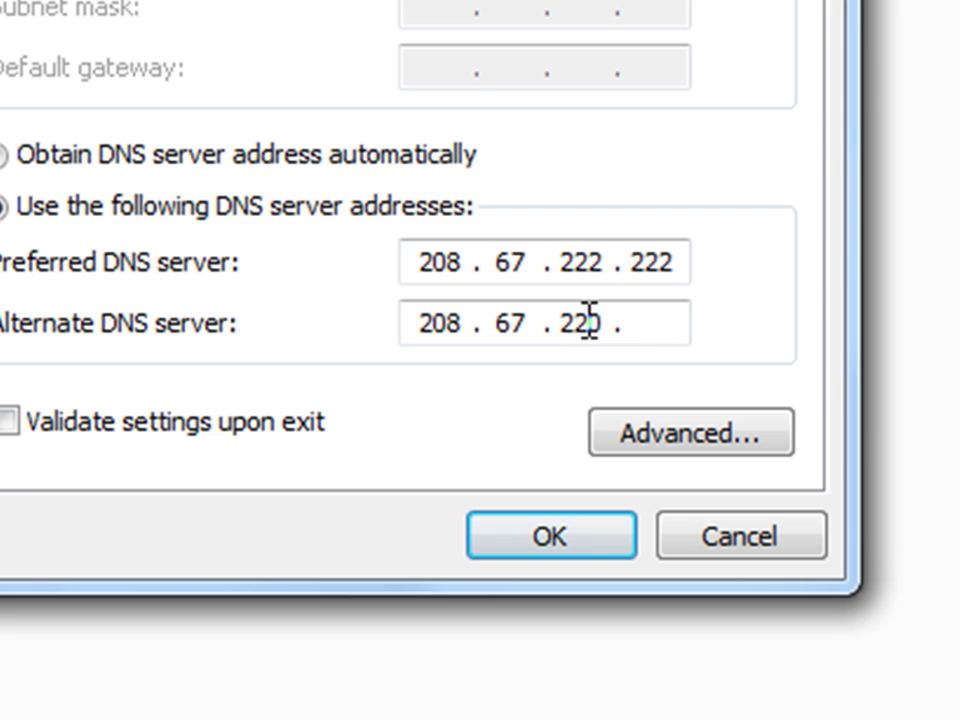
type("220")
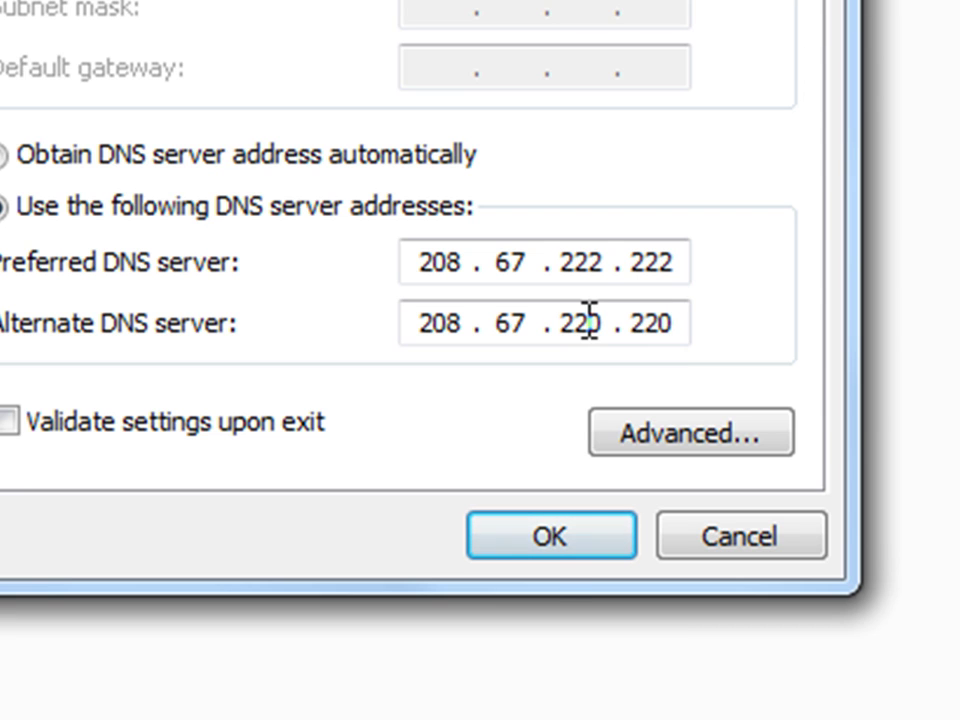
left_click(553, 540)
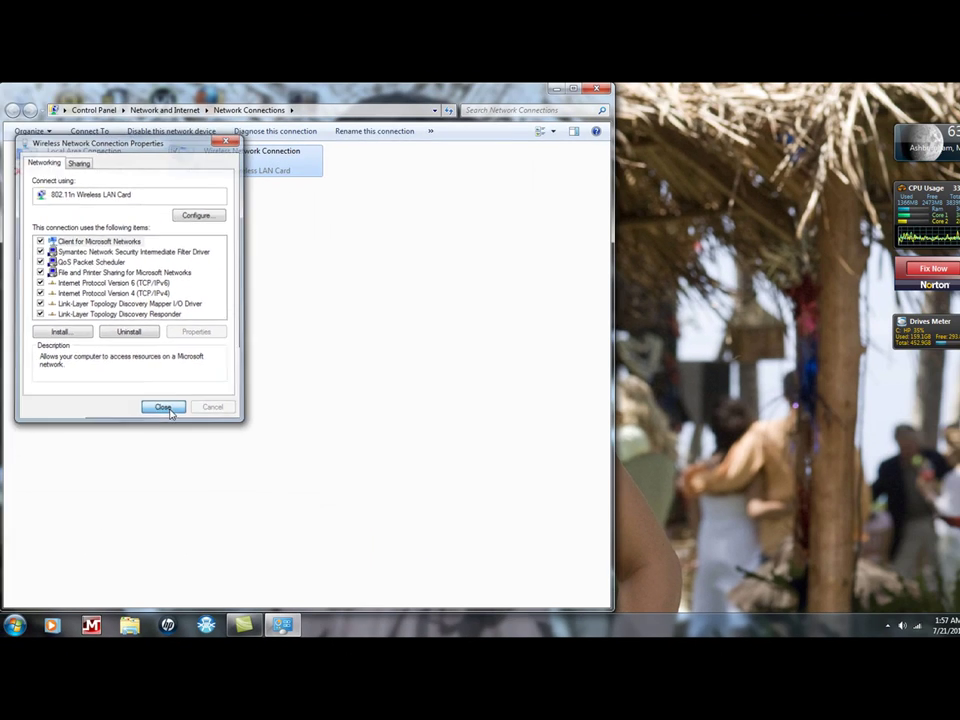
left_click(166, 409)
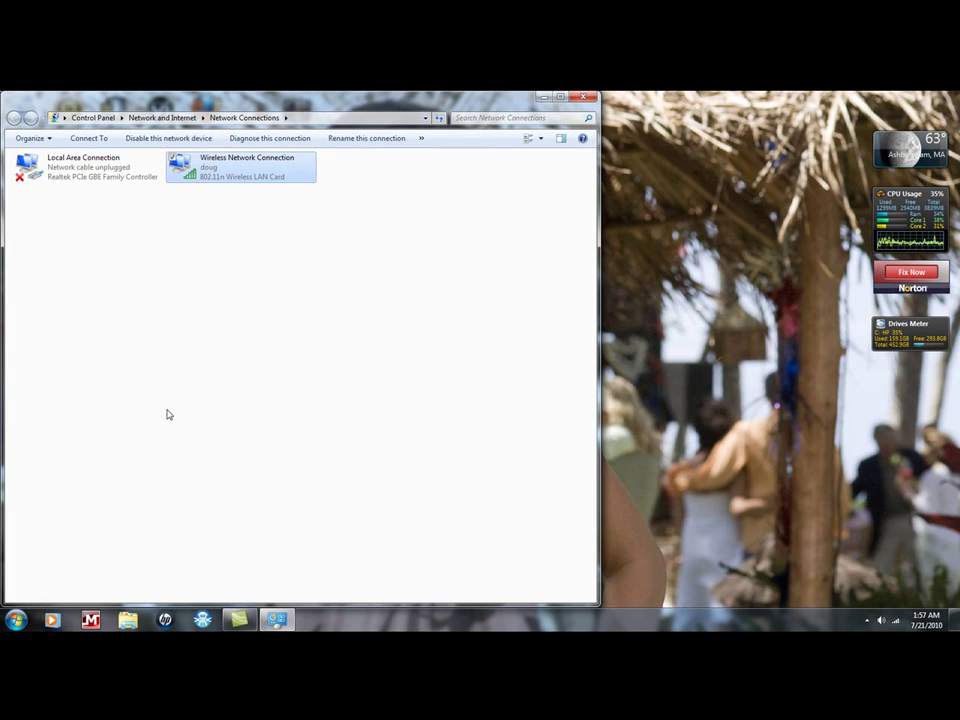